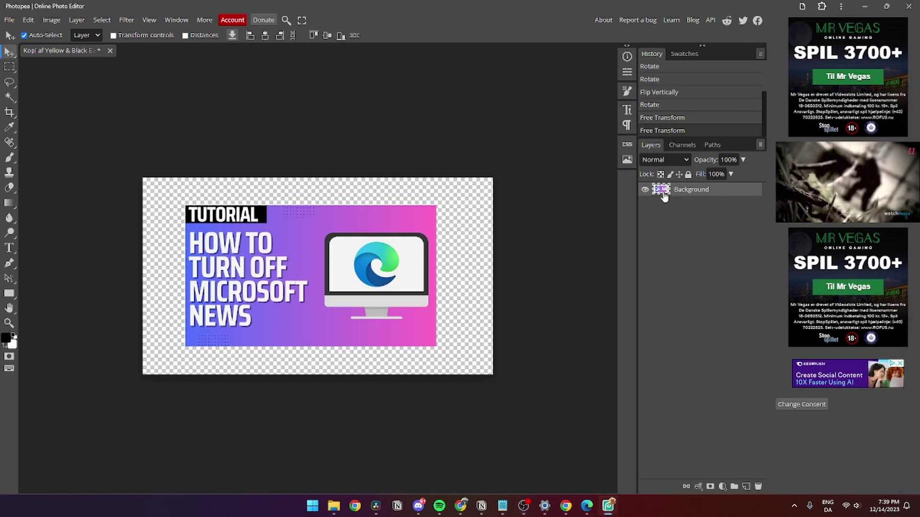
# Cancel an accidental rotation, then free-transform the thumbnail down to about 77% toward its bottom-left
pyautogui.hotkey('ctrl', 'alt', 't')
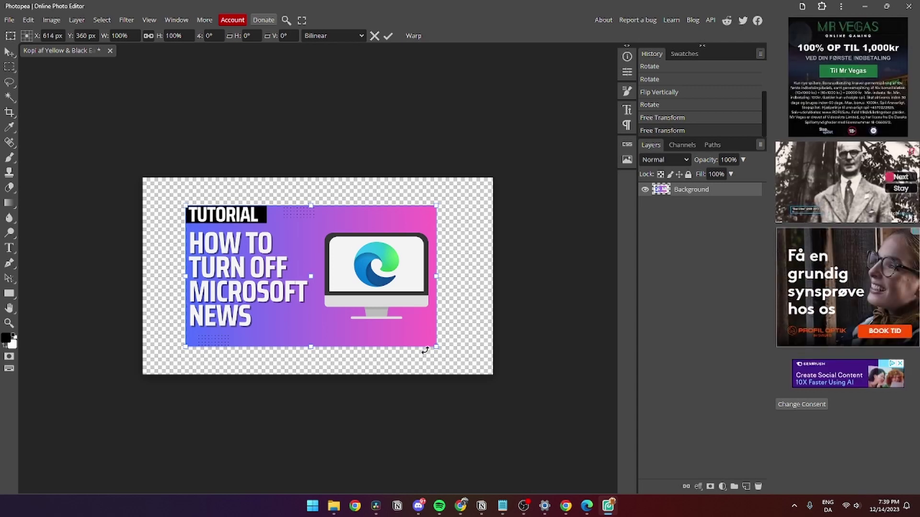
pyautogui.moveTo(441, 203); pyautogui.dragTo(440, 188)
pyautogui.press('Escape')
pyautogui.hotkey('ctrl', 'alt', 't')
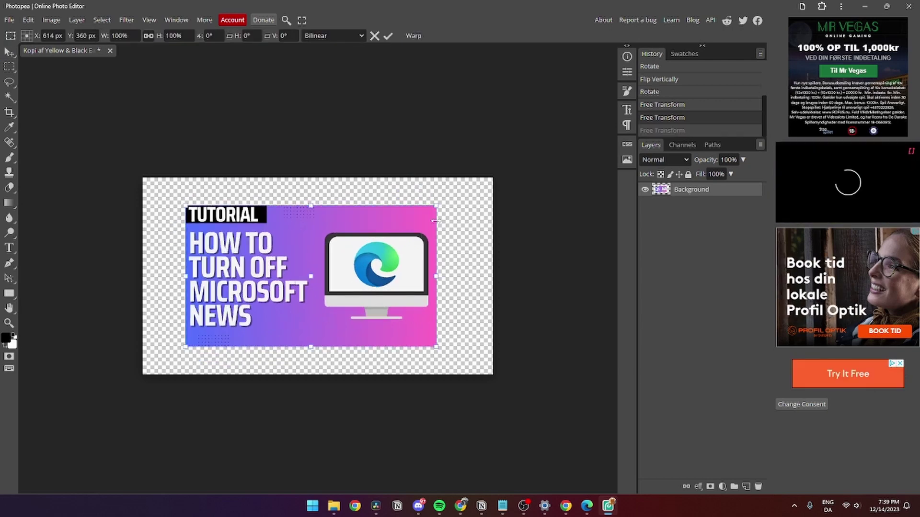
pyautogui.moveTo(435, 207)
pyautogui.mouseDown()
pyautogui.moveTo(473, 185)
pyautogui.moveTo(540, 196)
pyautogui.moveTo(478, 209)
pyautogui.mouseUp()
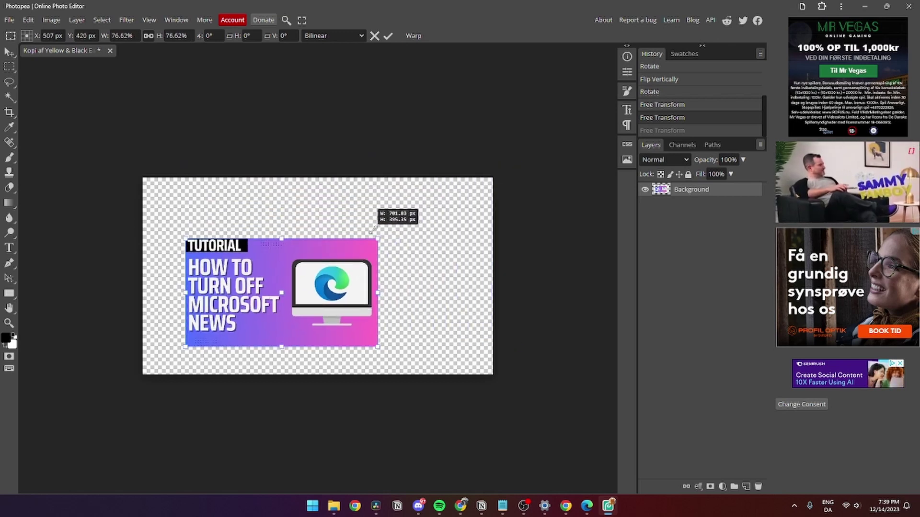